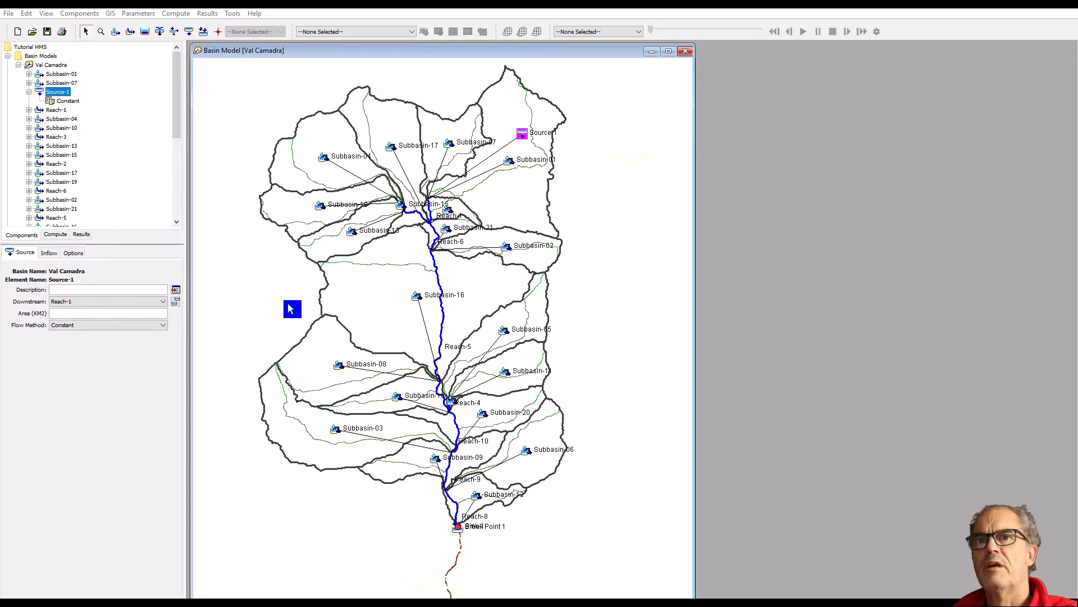
# Start renaming the Source-1 element with F2.
pyautogui.press('F2')
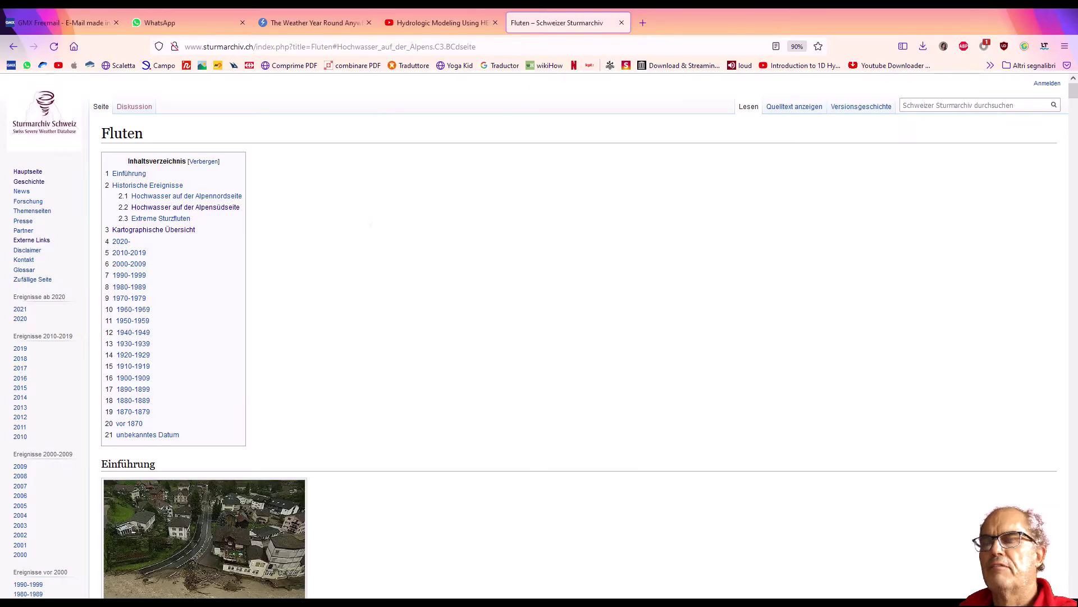
# Jump to the 'Hochwasser auf der Alpensüdseite' south-Alpine flood list on Sturmarchiv Schweiz.
pyautogui.click(186, 207)
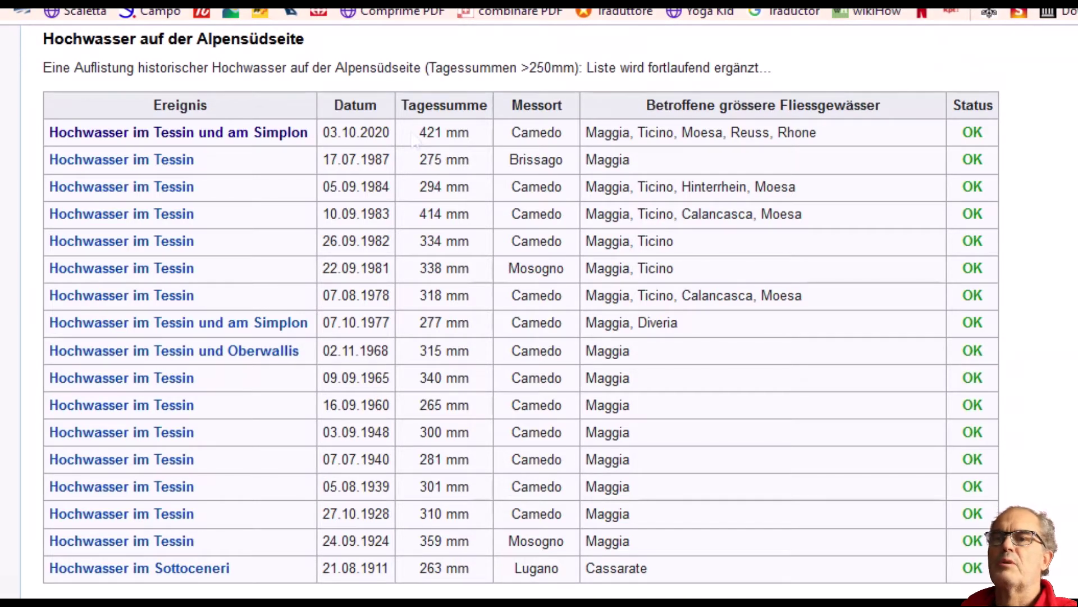
# Switch to the Weather Spark climate-report site.
pyautogui.click(310, 23)
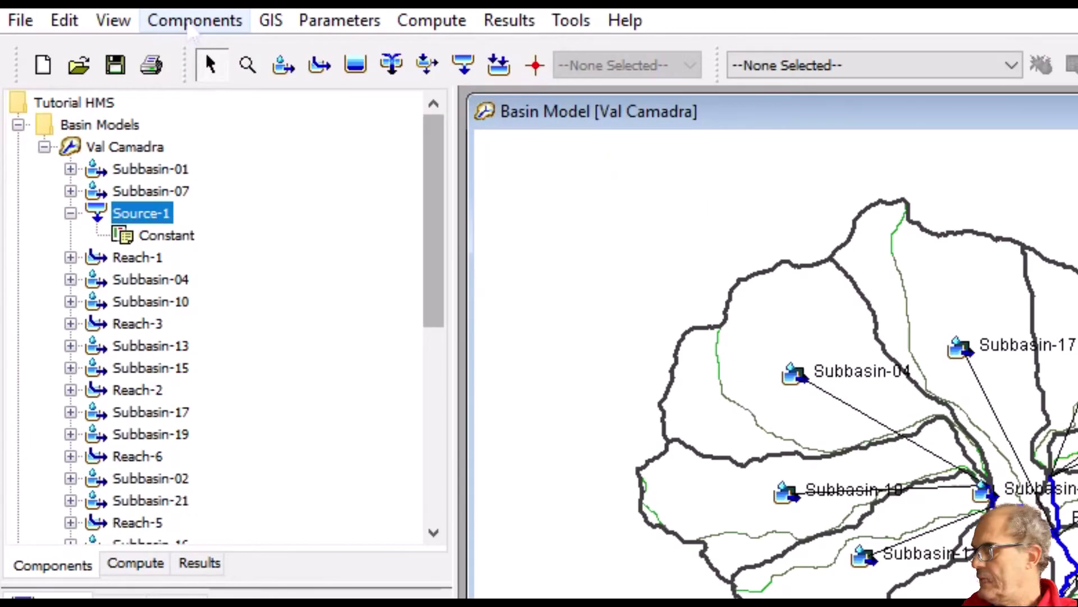
# Open the Control Specifications Manager from the Components menu, then close it again.
pyautogui.click(191, 31)
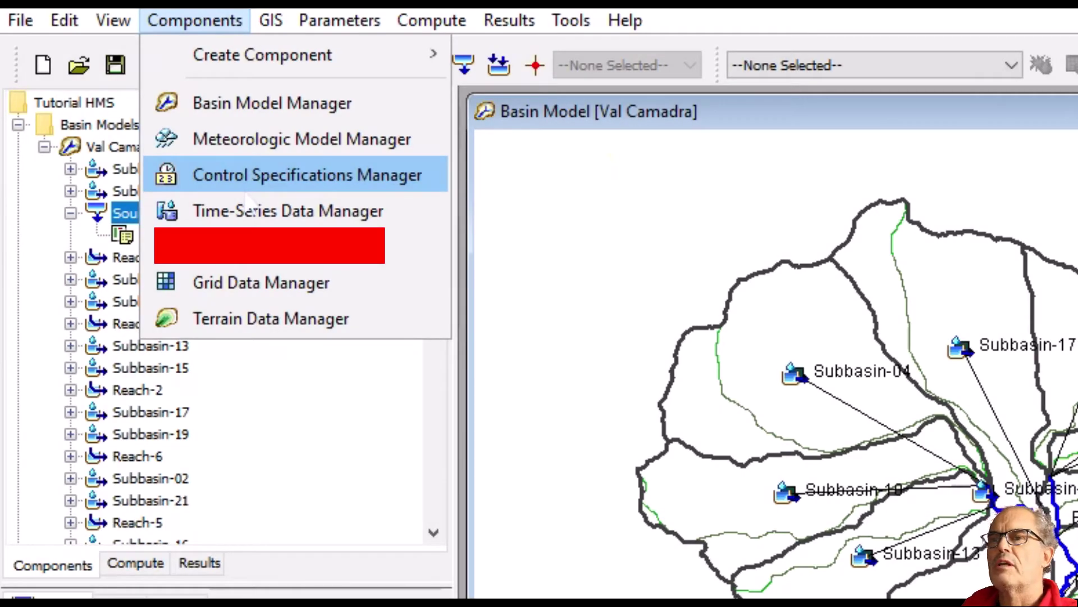
pyautogui.click(258, 176)
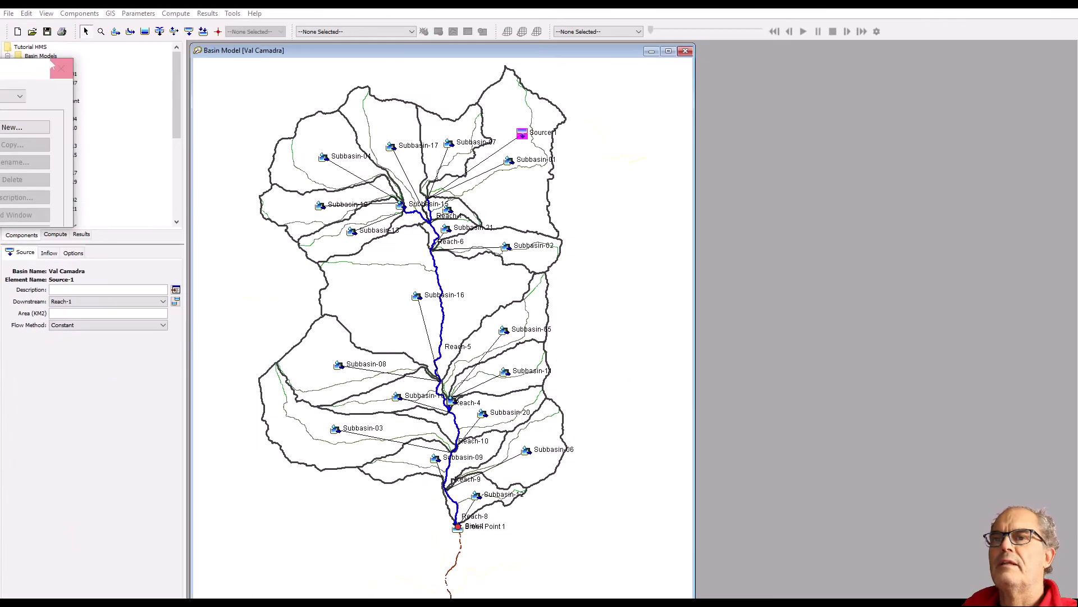
pyautogui.click(58, 68)
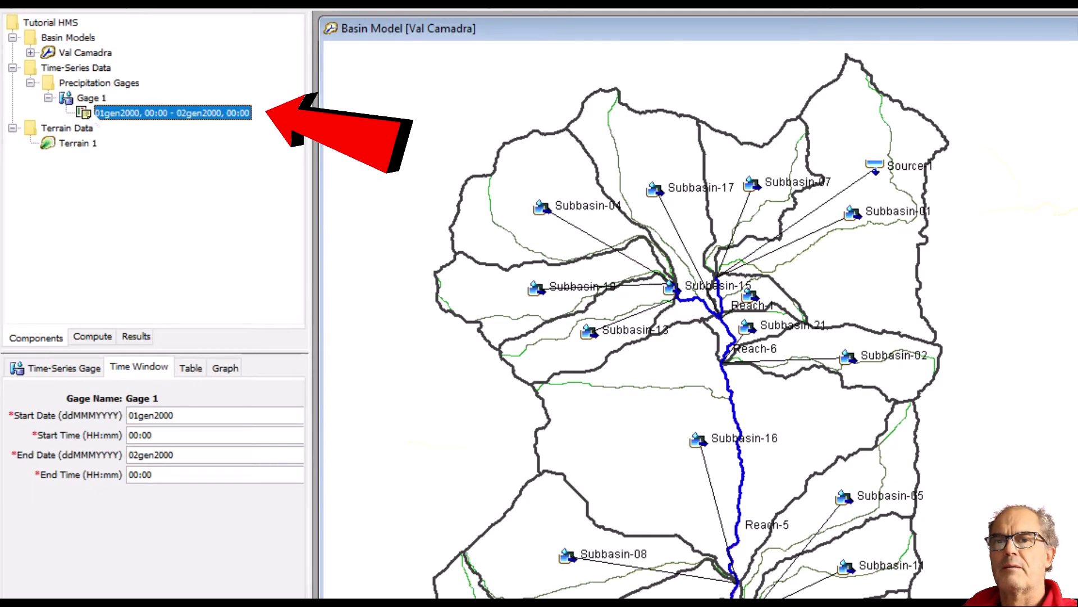
# Confirm Gage 1 uses manual entry in incremental millimeters at a 15-minute interval.
pyautogui.click(73, 369)
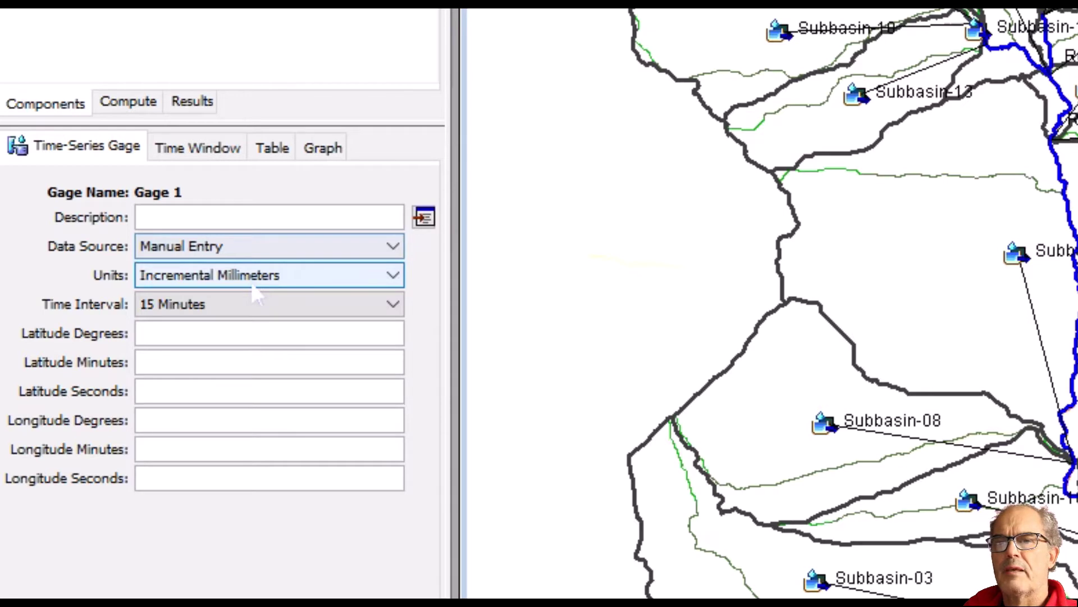
pyautogui.click(392, 304)
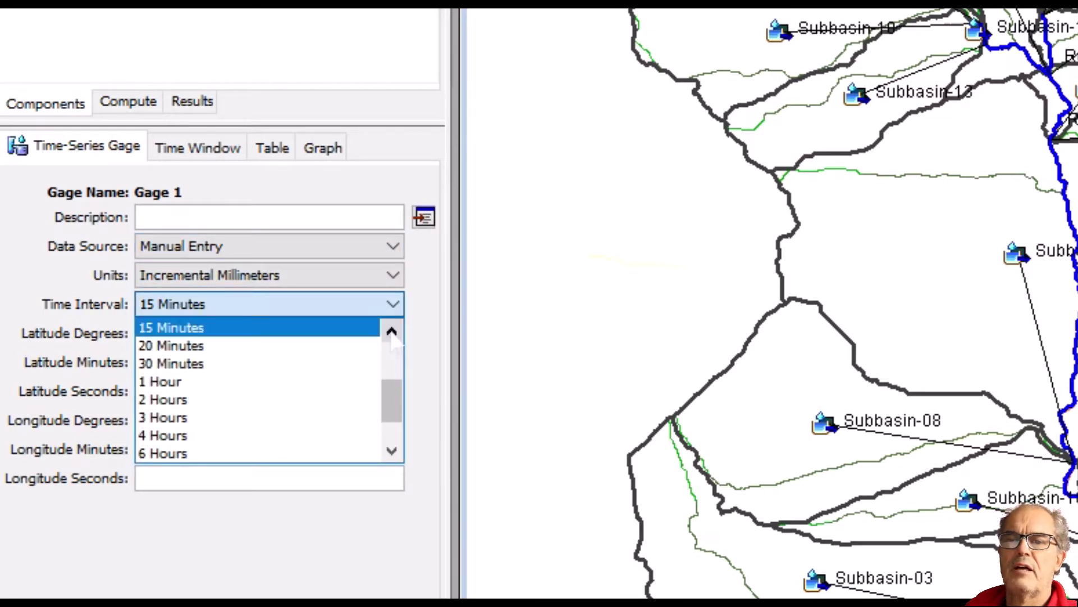
pyautogui.click(392, 335)
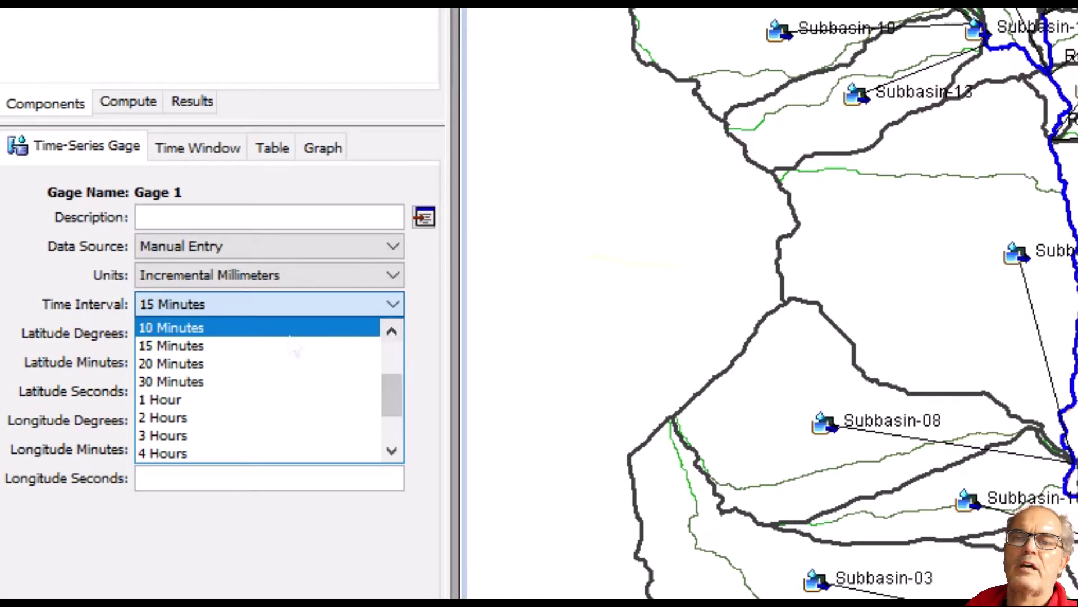
pyautogui.click(292, 345)
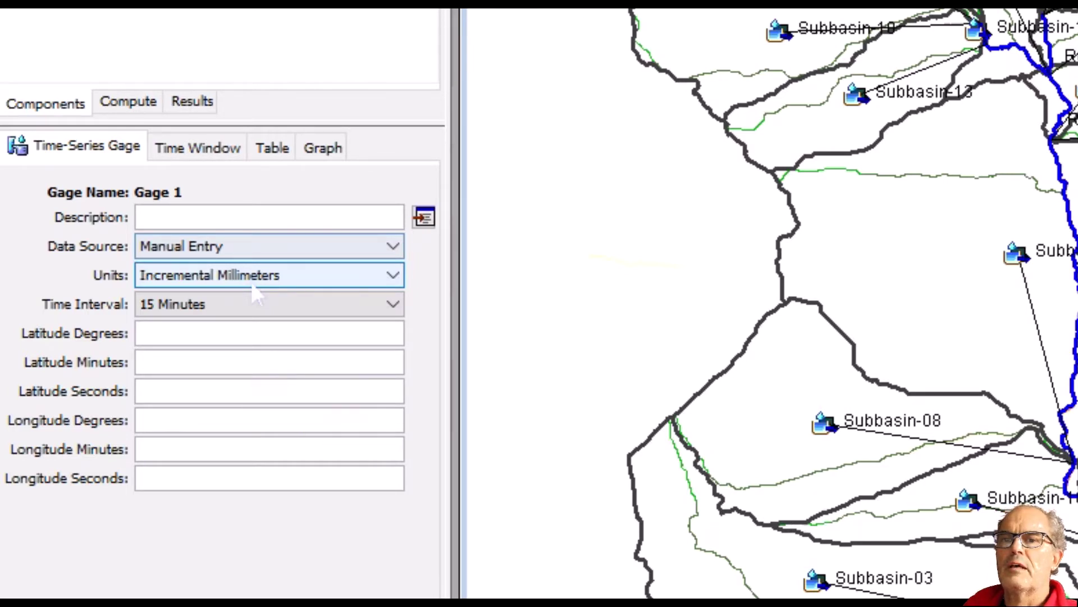
pyautogui.click(202, 150)
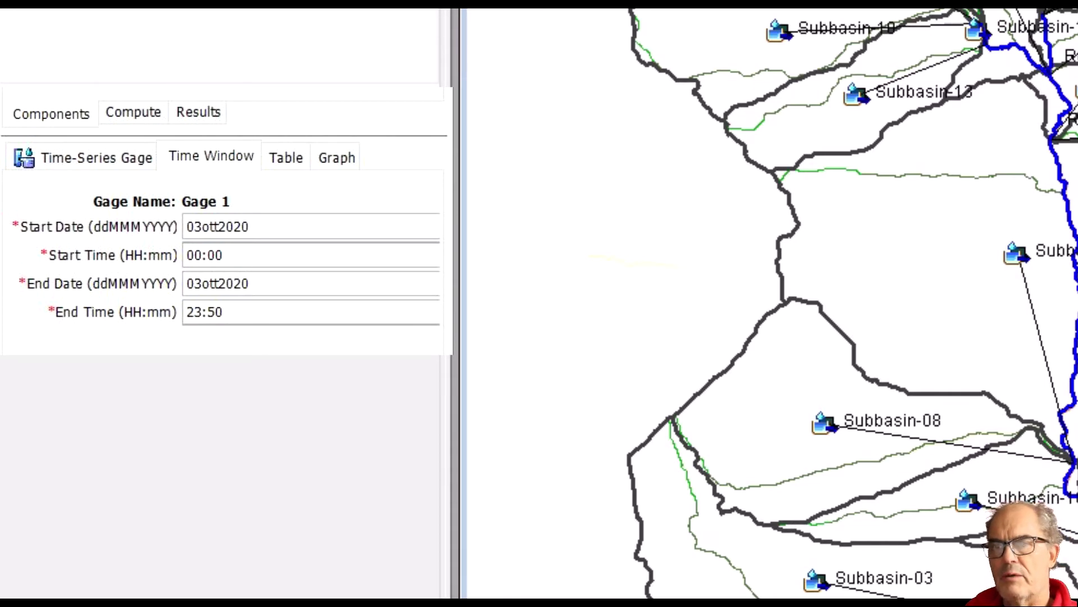
# View Gage 1's precipitation table with its empty 10-minute rows.
pyautogui.click(286, 157)
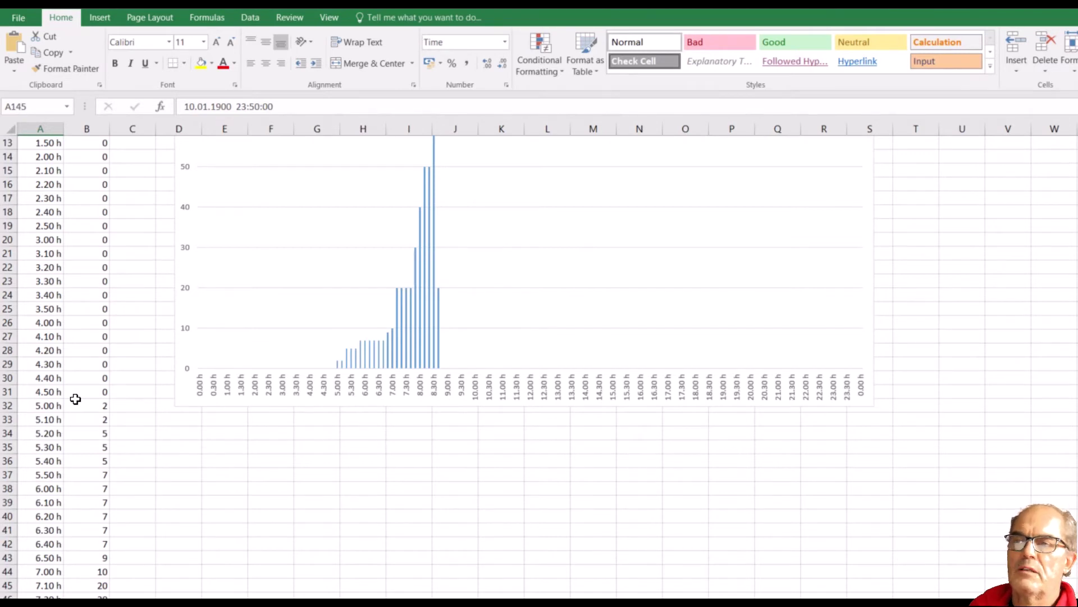
# Scroll through the Excel rainfall sheet to review the 10-minute depths and bar chart.
pyautogui.scroll(-1, 75, 399)
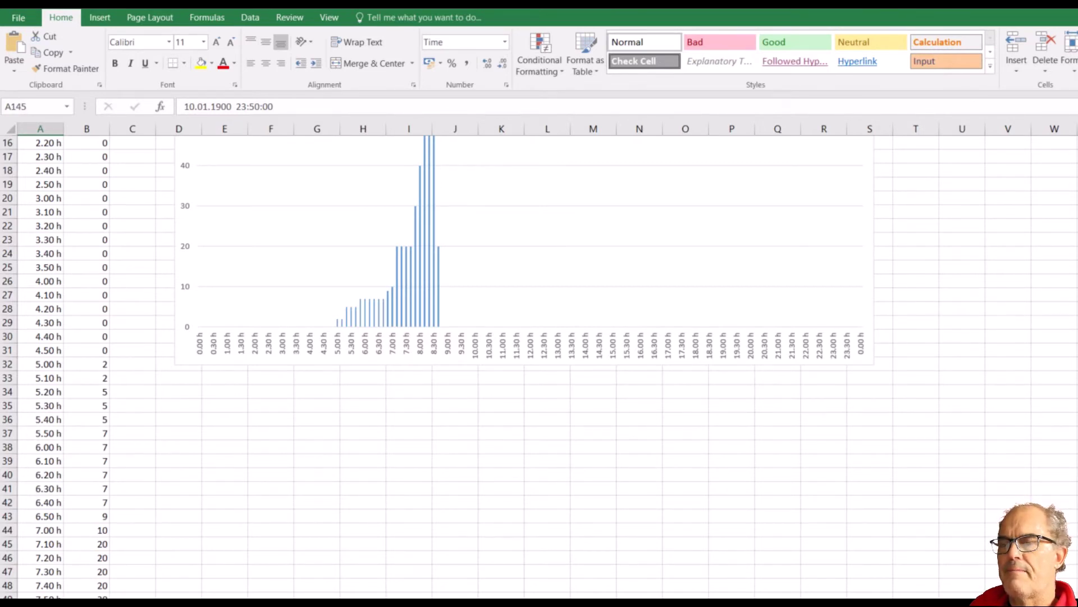
pyautogui.scroll(5, 395, 346)
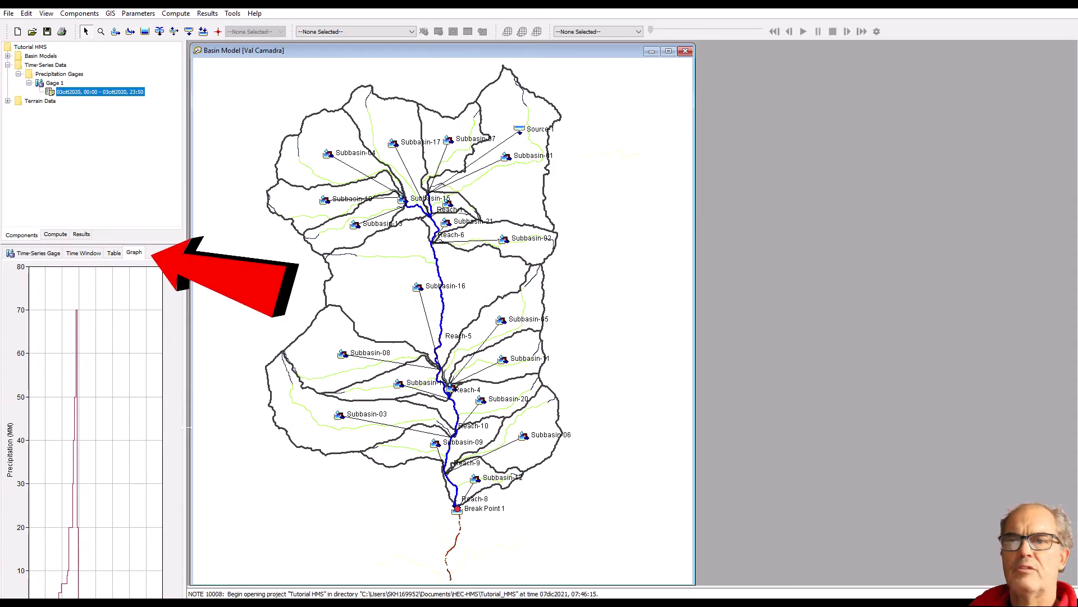
# Widen the left panel to show the rainfall graph and open the Meteorologic Model Manager.
pyautogui.moveTo(187, 427); pyautogui.dragTo(245, 425)
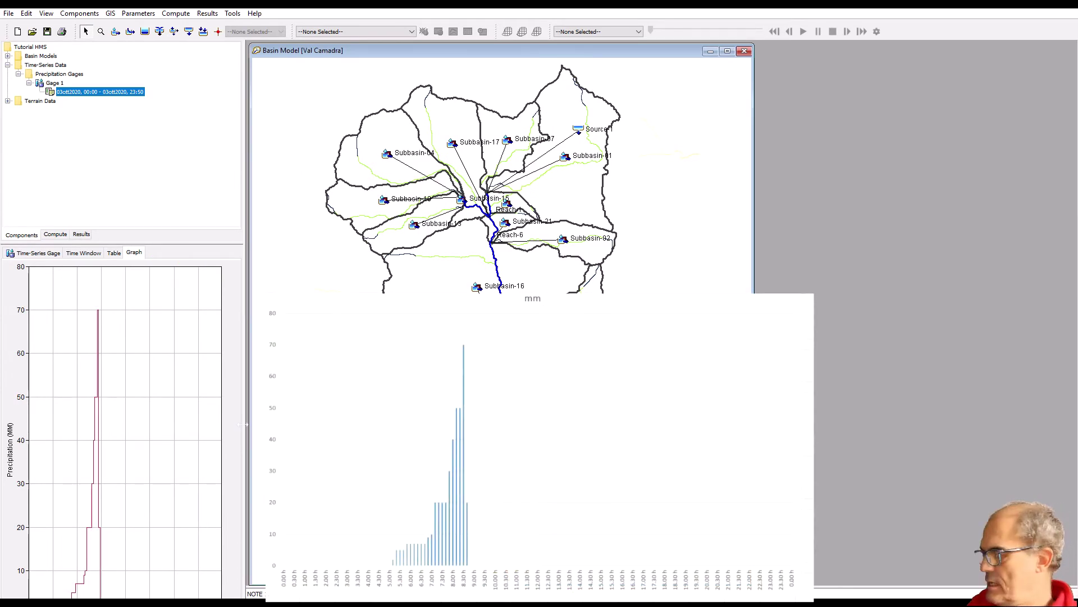
pyautogui.click(79, 13)
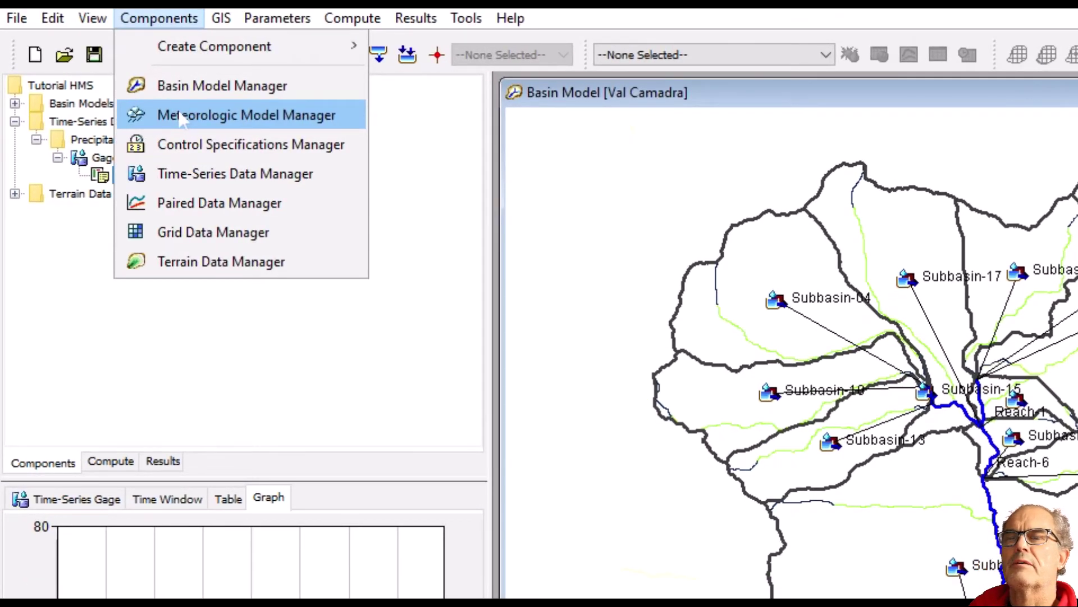
pyautogui.click(180, 116)
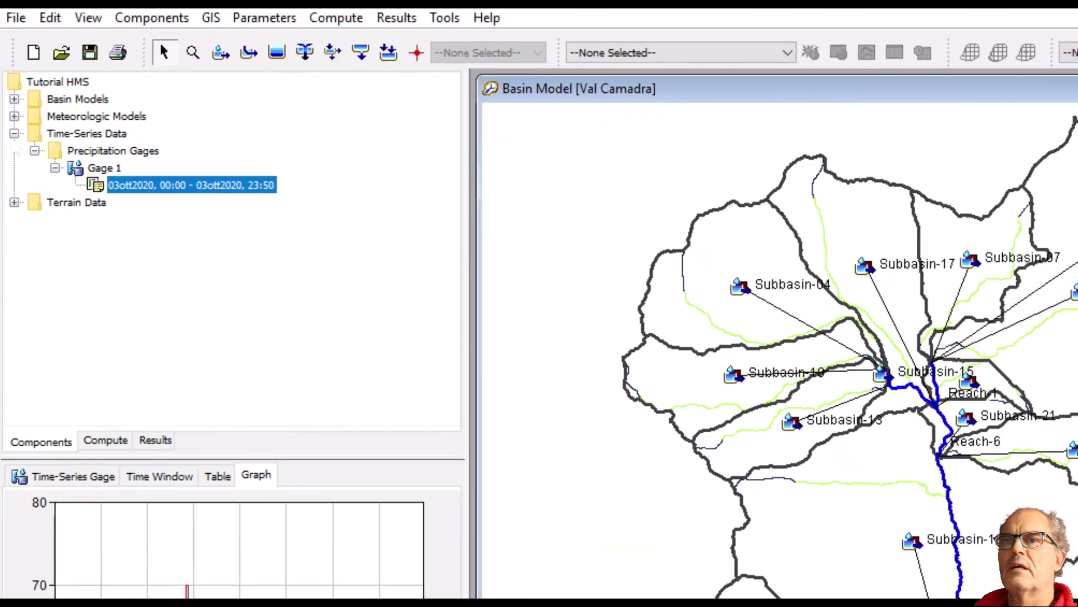
# Create Met 1 using Specified Hyetograph precipitation, with the Val Camadra subbasins included.
pyautogui.click(55, 111)
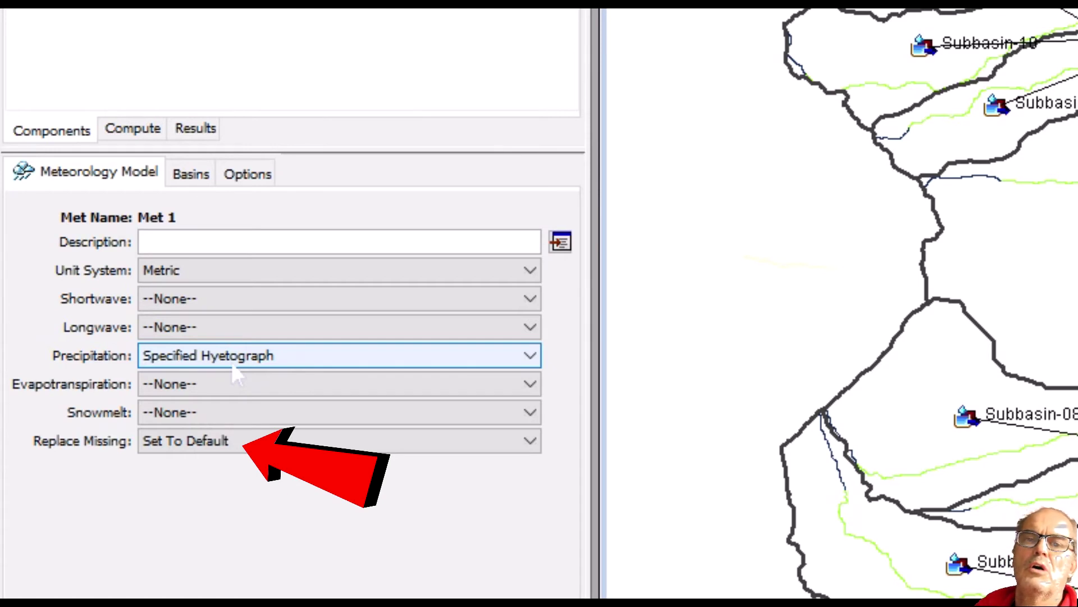
pyautogui.click(191, 173)
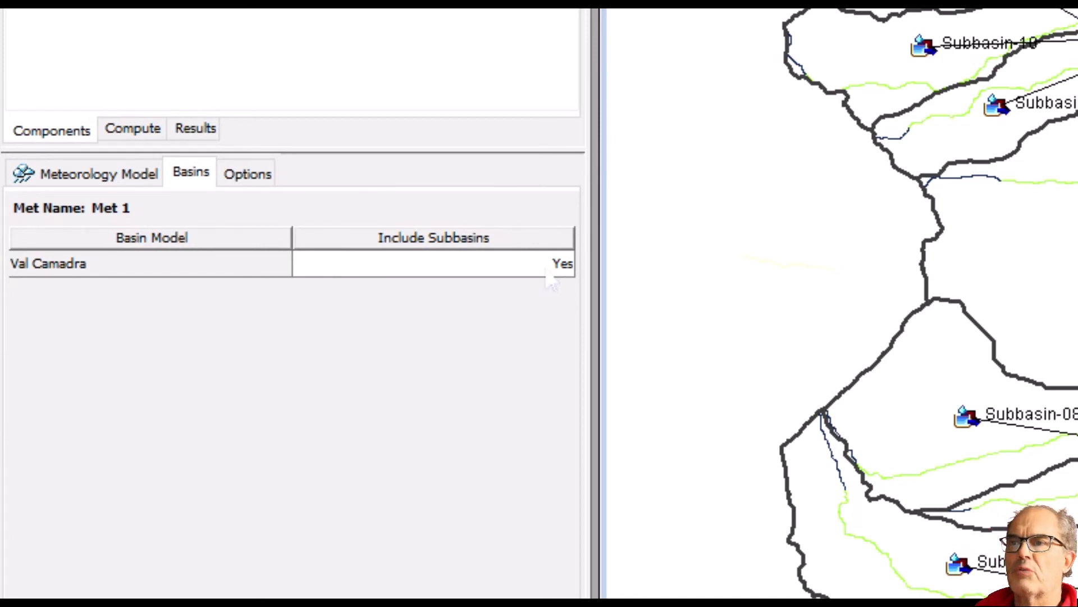
pyautogui.click(548, 269)
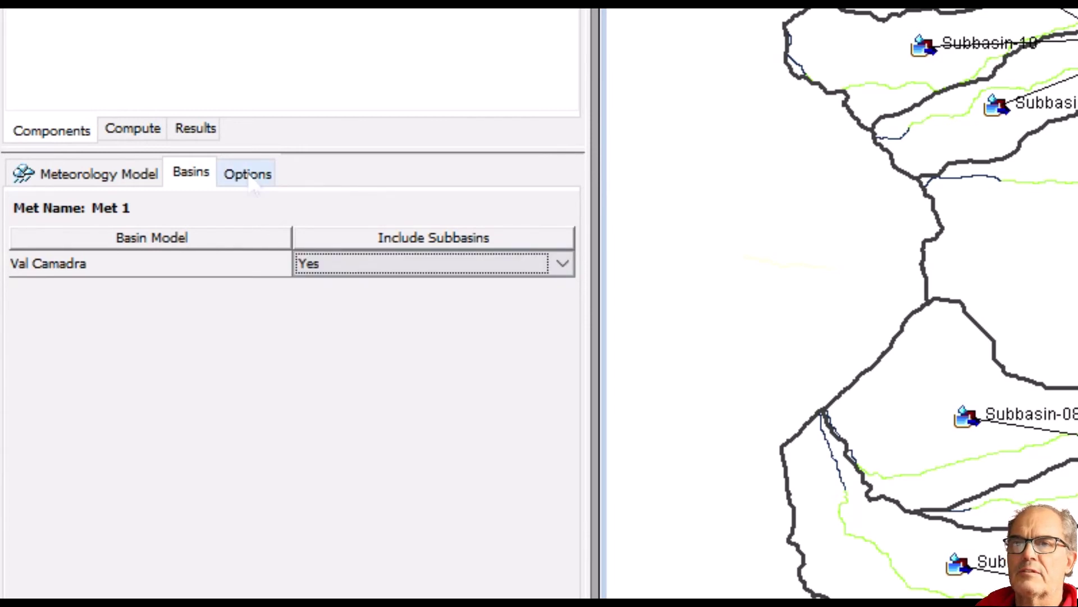
pyautogui.click(249, 176)
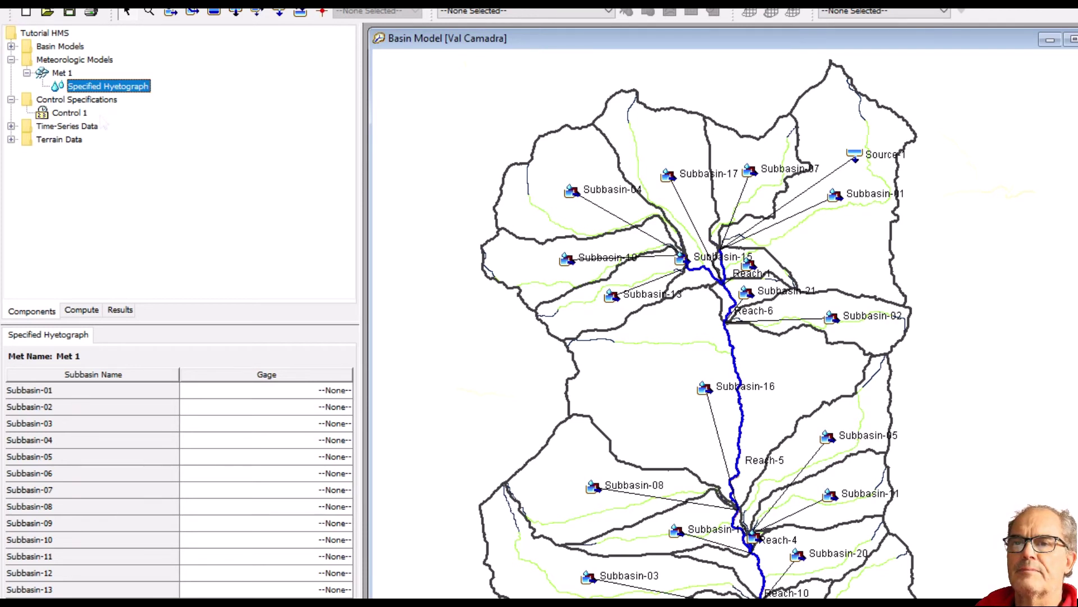
# Assign Gage 1 to every subbasin in Met 1's Specified Hyetograph table.
pyautogui.click(292, 423)
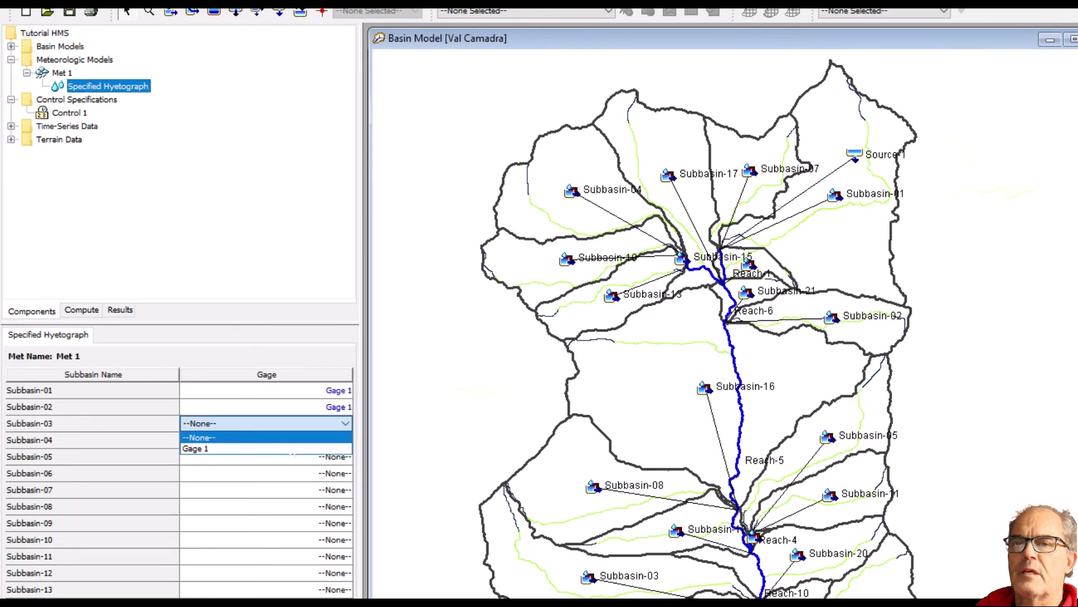
pyautogui.click(293, 448)
pyautogui.click(293, 440)
pyautogui.click(293, 465)
pyautogui.click(292, 456)
pyautogui.click(291, 482)
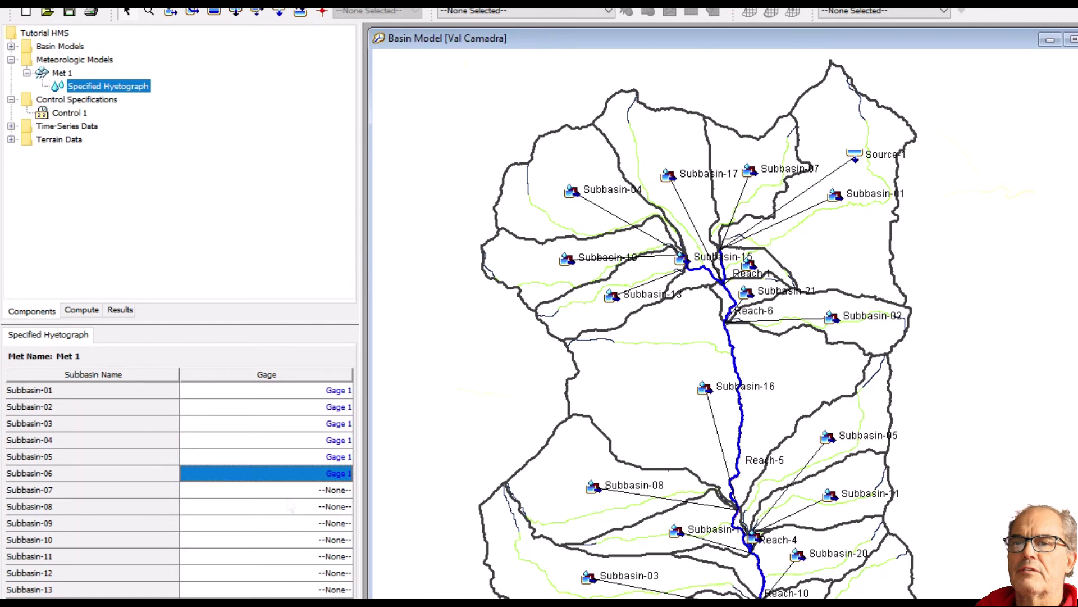
pyautogui.click(291, 490)
pyautogui.click(290, 499)
pyautogui.click(282, 506)
pyautogui.click(282, 520)
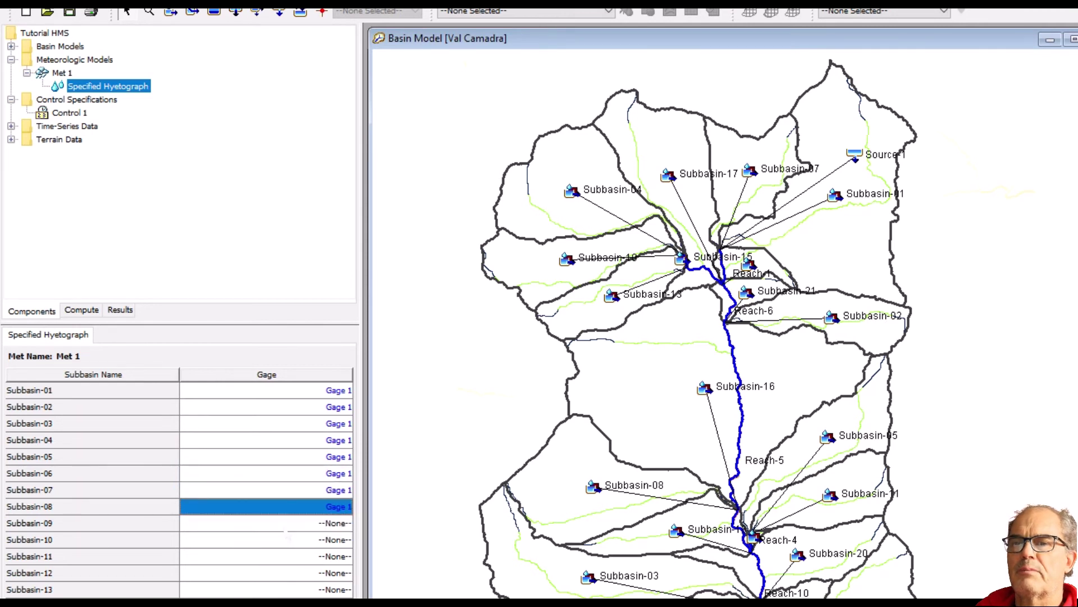
pyautogui.click(291, 523)
pyautogui.click(291, 540)
pyautogui.click(291, 556)
pyautogui.click(291, 572)
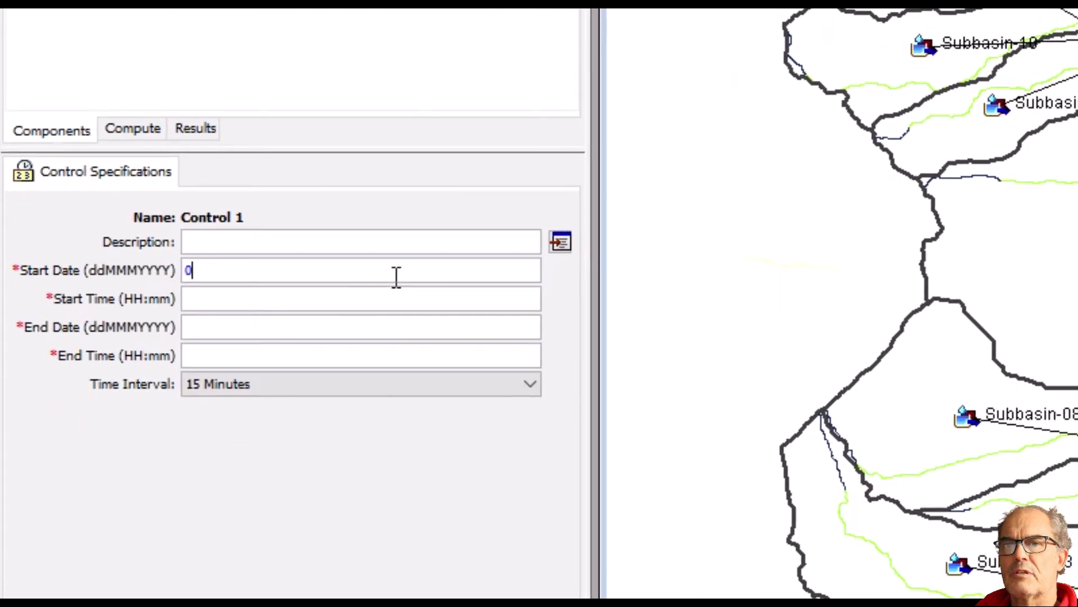
# Give Control 1 start 03oct2020 00:00, end time 23:50, and a 10 Minutes time interval.
pyautogui.write('3oct2020')
pyautogui.press('Tab')
pyautogui.write('00:0003')
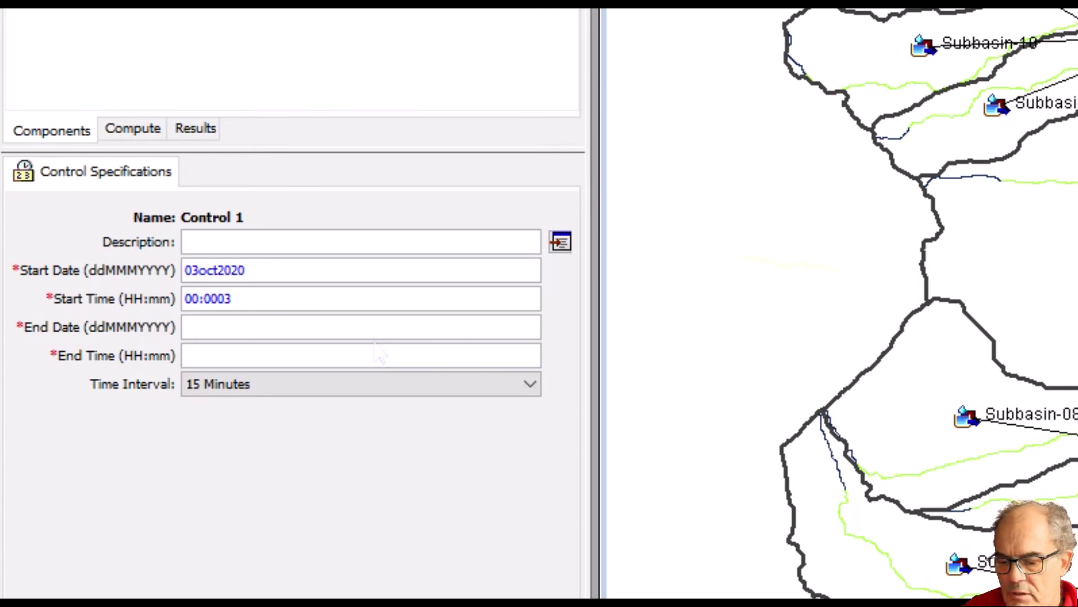
pyautogui.click(284, 353)
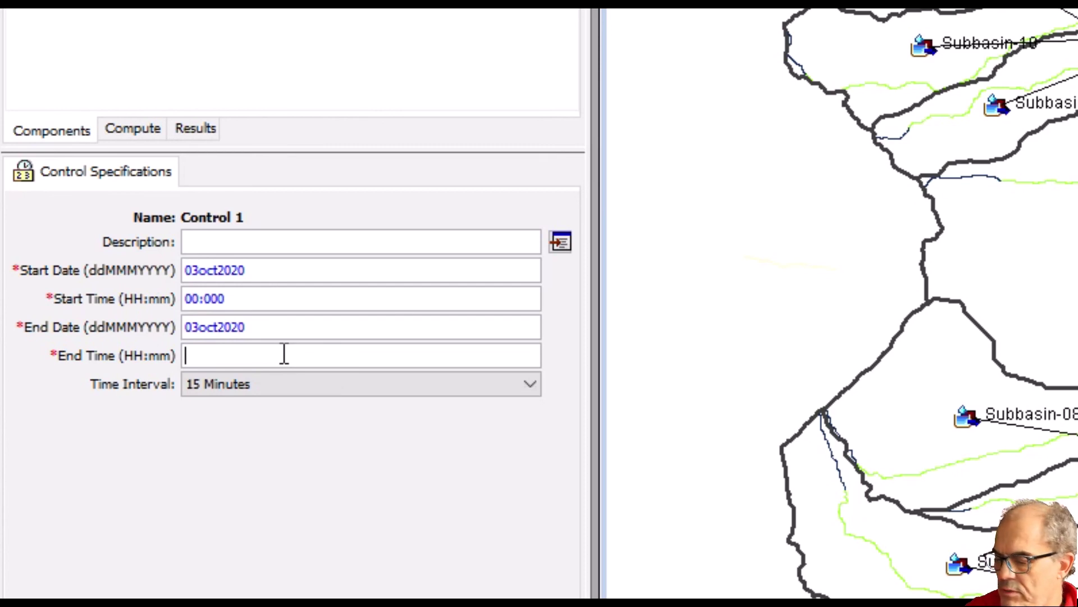
pyautogui.write('23:50')
pyautogui.click(531, 384)
pyautogui.click(500, 424)
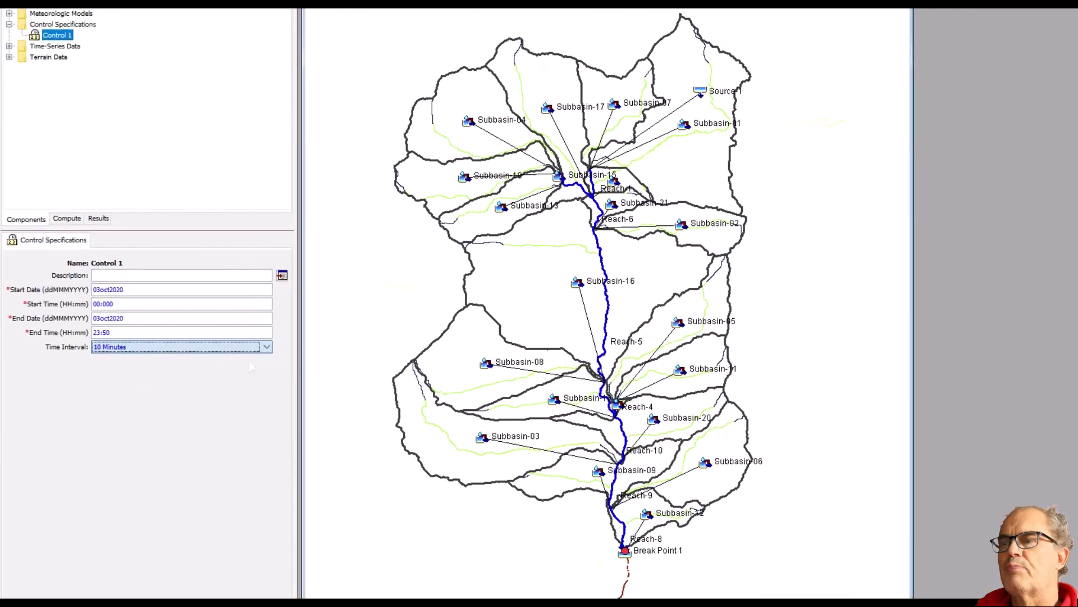
# Commit the Control 1 entries so the start time shows 00:00.
pyautogui.click(207, 356)
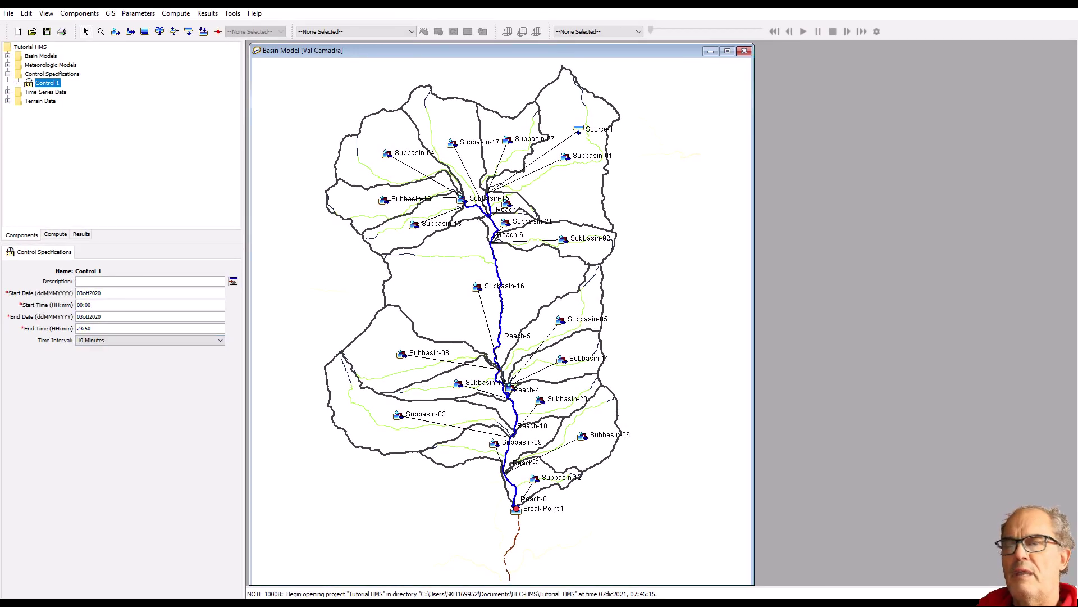